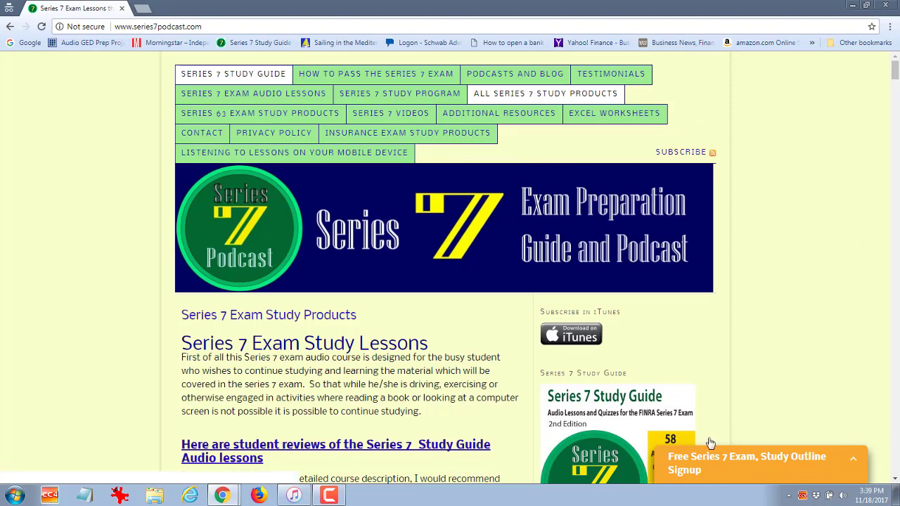
Scroll down the series7podcast.com study products page to the Series 7 Study Guide 3rd Edition.
{"action": "scroll", "coordinate": [117, 283], "scroll_direction": "down", "scroll_amount": 1}
{"action": "scroll", "coordinate": [118, 282], "scroll_direction": "down", "scroll_amount": 7}
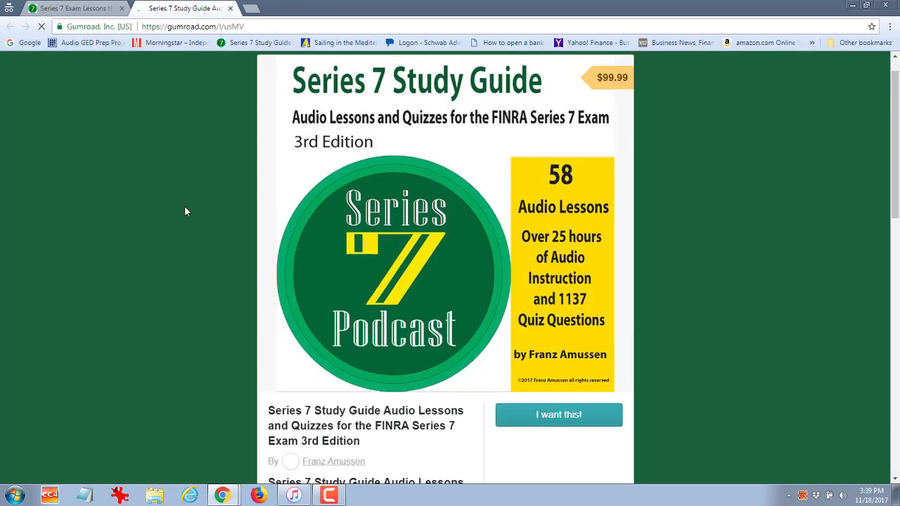
Start buying the $99.99 Series 7 Study Guide course with 'I want this!'.
{"action": "left_click", "coordinate": [576, 331]}
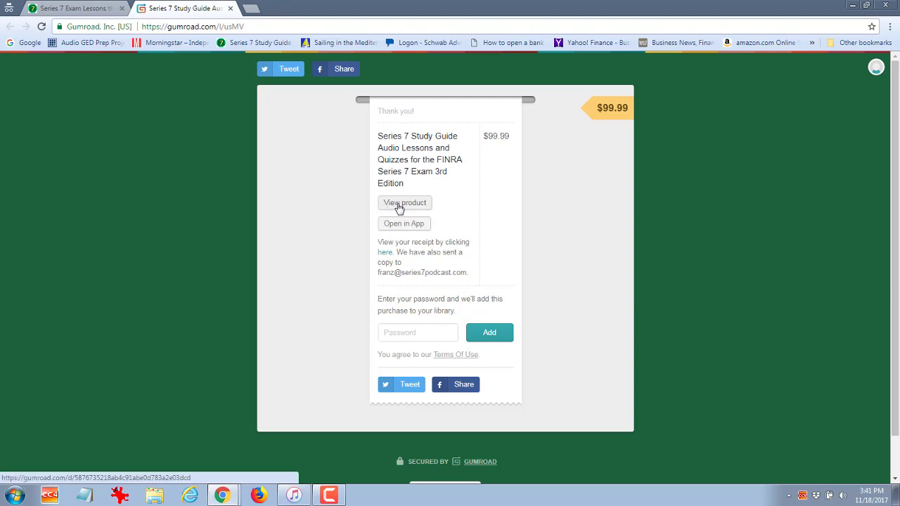
Open the purchased lesson files page and scroll through the lesson MP3 list.
{"action": "left_click", "coordinate": [399, 207]}
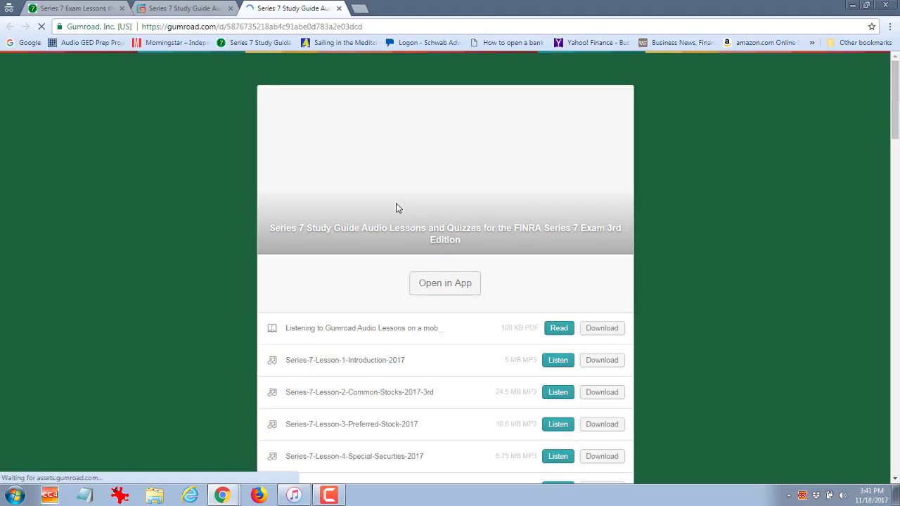
{"action": "scroll", "coordinate": [137, 203], "scroll_direction": "down", "scroll_amount": 2}
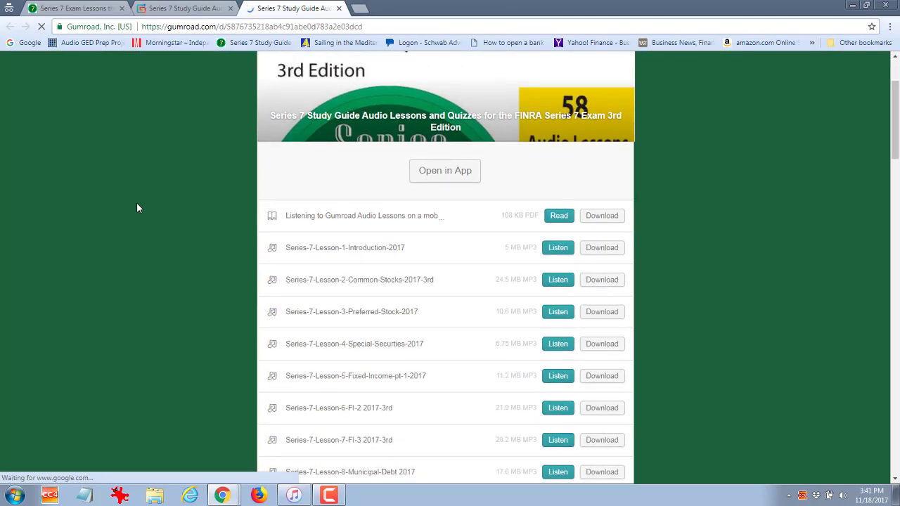
{"action": "scroll", "coordinate": [228, 194], "scroll_direction": "down", "scroll_amount": 1}
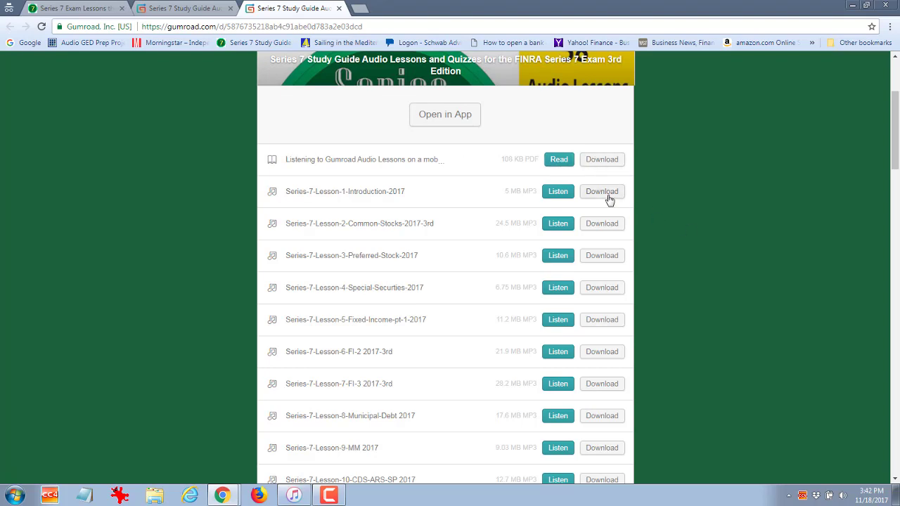
{"action": "scroll", "coordinate": [658, 279], "scroll_direction": "down", "scroll_amount": 20}
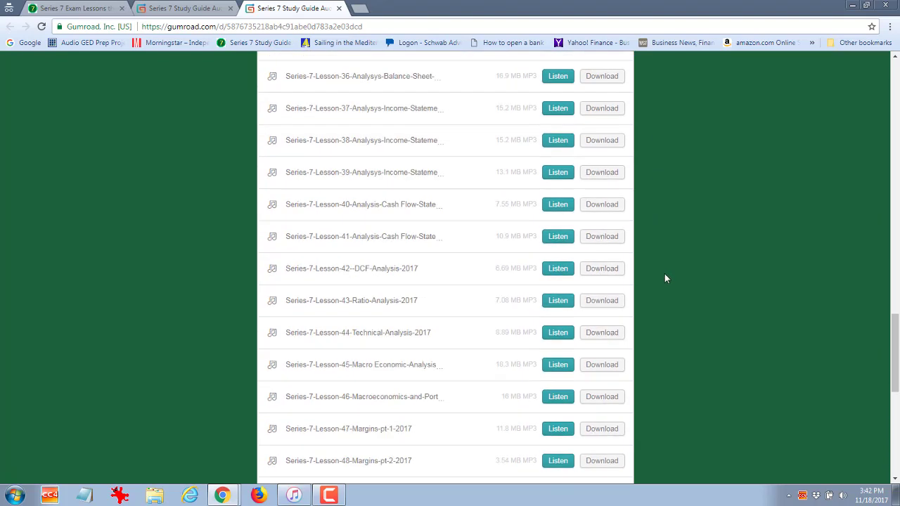
{"action": "scroll", "coordinate": [710, 296], "scroll_direction": "up", "scroll_amount": 6}
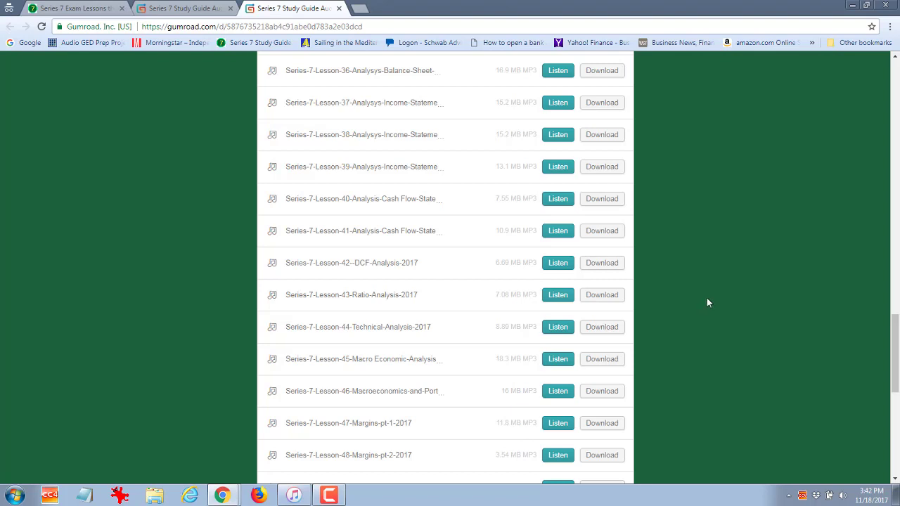
{"action": "scroll", "coordinate": [732, 305], "scroll_direction": "down", "scroll_amount": 4}
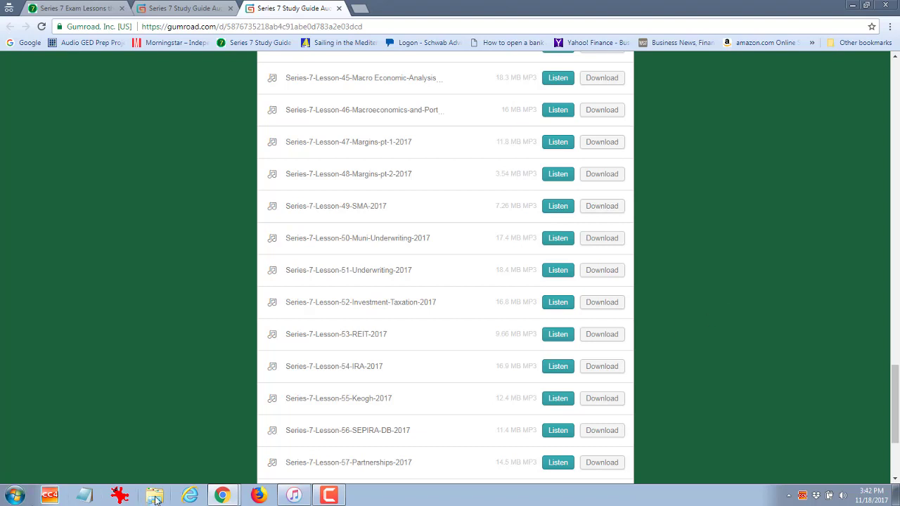
Open D:\Series 7 Podcast mp3 files in Explorer to see which lessons are already saved.
{"action": "left_click", "coordinate": [14, 496]}
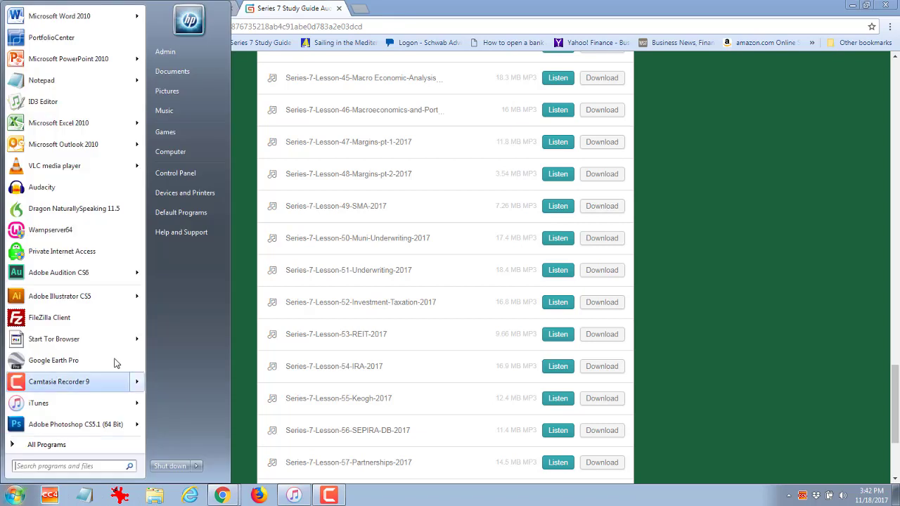
{"action": "left_click", "coordinate": [181, 153]}
{"action": "scroll", "coordinate": [671, 246], "scroll_direction": "down", "scroll_amount": 1}
{"action": "scroll", "coordinate": [670, 245], "scroll_direction": "up", "scroll_amount": 3}
{"action": "scroll", "coordinate": [671, 245], "scroll_direction": "up", "scroll_amount": 2}
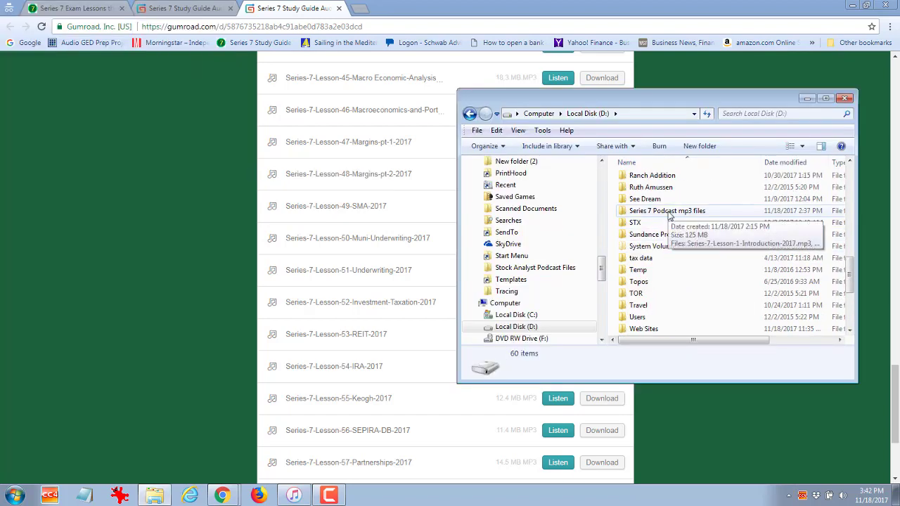
{"action": "double_click", "coordinate": [668, 214]}
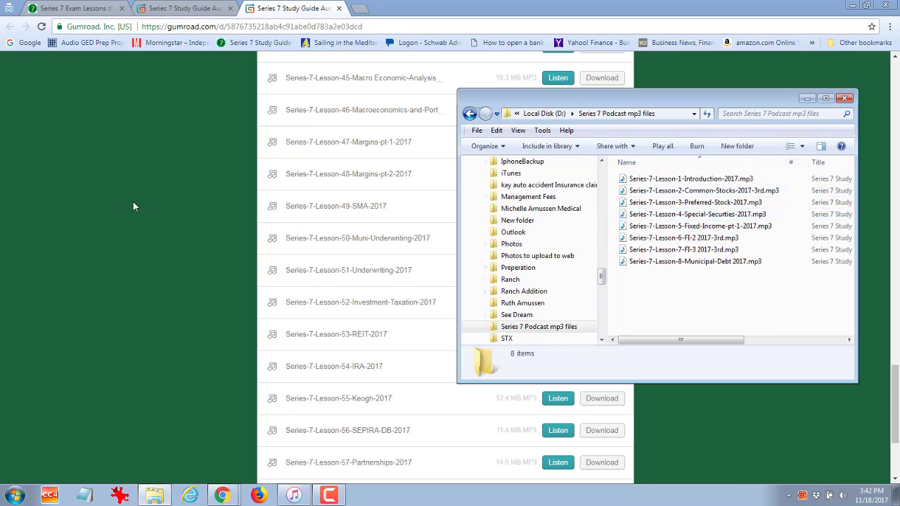
{"action": "mouse_move", "coordinate": [513, 100]}
{"action": "left_mouse_down"}
{"action": "mouse_move", "coordinate": [206, 97]}
{"action": "mouse_move", "coordinate": [133, 52]}
{"action": "mouse_move", "coordinate": [147, 271]}
{"action": "mouse_move", "coordinate": [186, 57]}
{"action": "mouse_move", "coordinate": [101, 58]}
{"action": "mouse_move", "coordinate": [612, 124]}
{"action": "mouse_move", "coordinate": [610, 86]}
{"action": "left_mouse_up"}
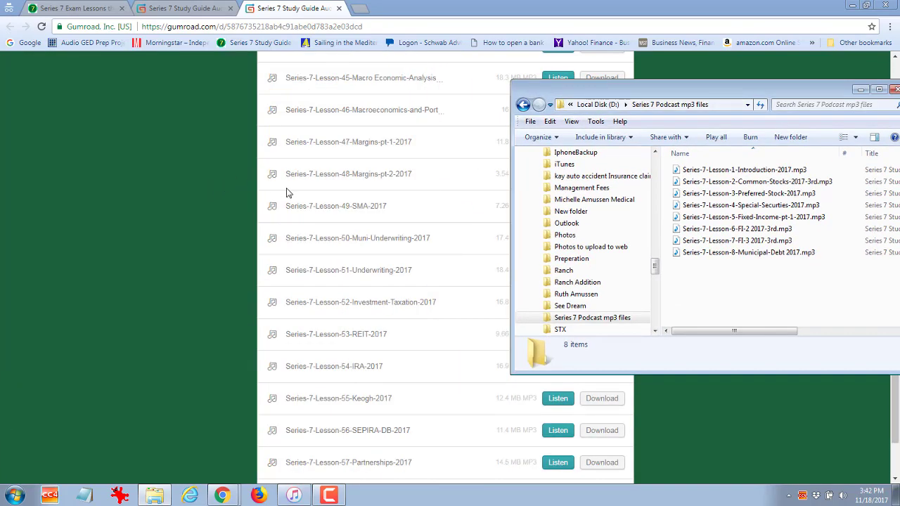
Return to the Gumroad lesson list and scroll back toward lesson 1.
{"action": "left_click", "coordinate": [196, 183]}
{"action": "scroll", "coordinate": [298, 208], "scroll_direction": "up", "scroll_amount": 12}
{"action": "scroll", "coordinate": [323, 225], "scroll_direction": "up", "scroll_amount": 12}
{"action": "scroll", "coordinate": [365, 227], "scroll_direction": "down", "scroll_amount": 3}
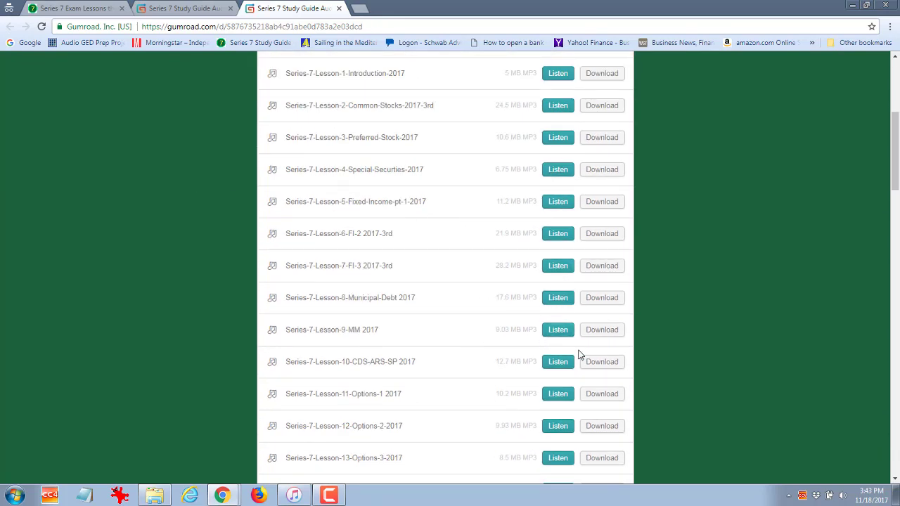
Download Series-7-Lesson-9-MM 2017.mp3, saving it into D:\Series 7 Podcast mp3 files.
{"action": "left_click", "coordinate": [603, 336]}
{"action": "left_click", "coordinate": [599, 331]}
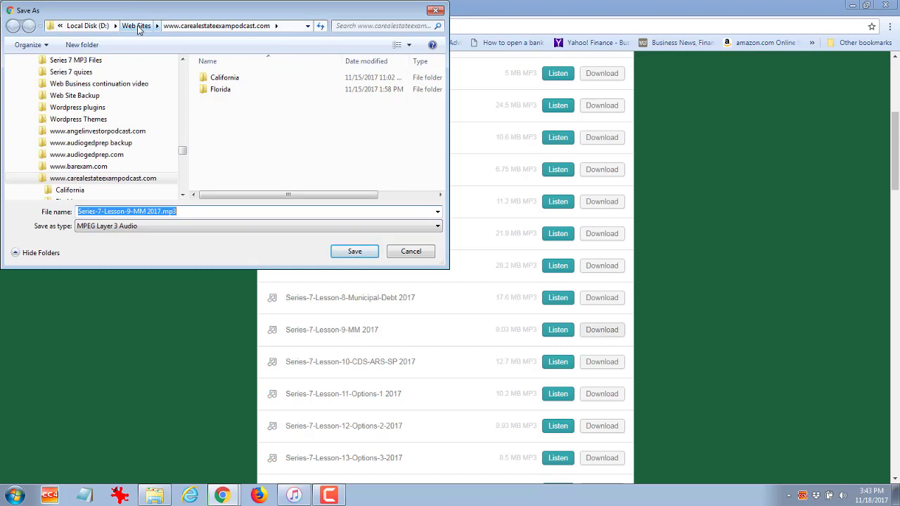
{"action": "left_click", "coordinate": [90, 26]}
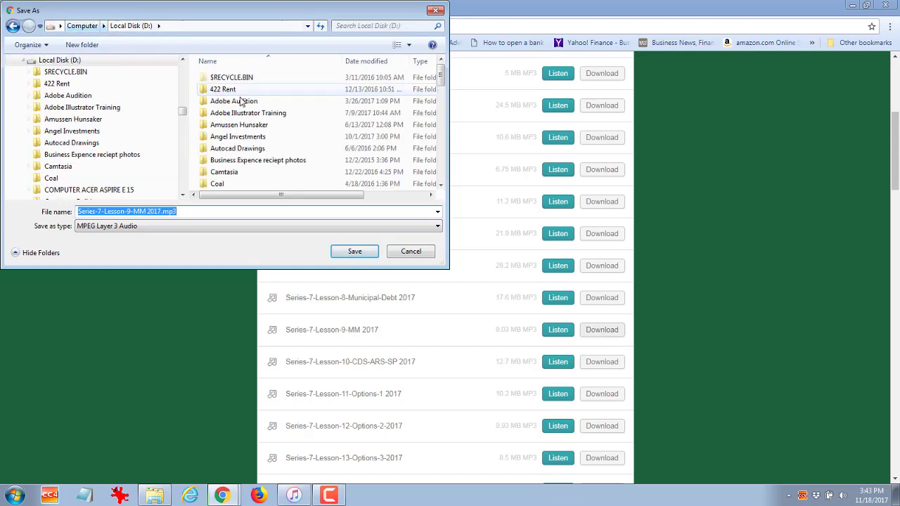
{"action": "left_click", "coordinate": [247, 104]}
{"action": "scroll", "coordinate": [246, 112], "scroll_direction": "down", "scroll_amount": 15}
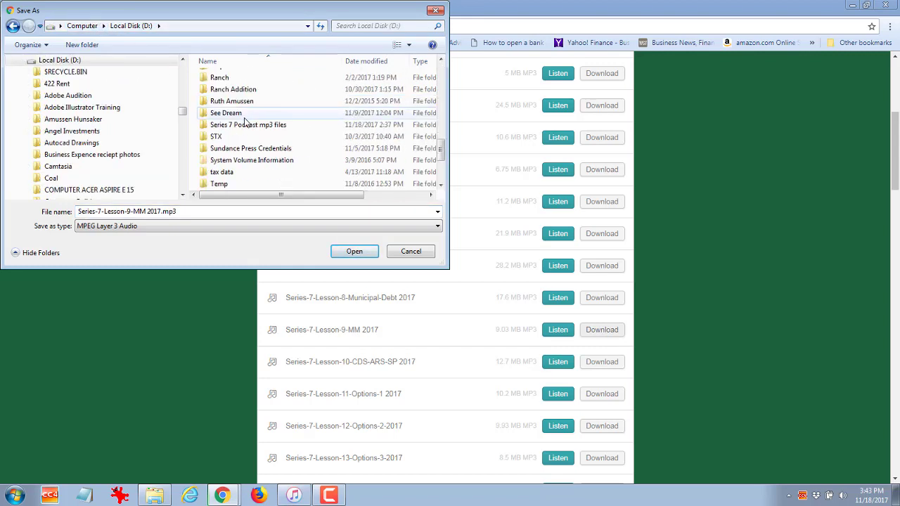
{"action": "double_click", "coordinate": [247, 125]}
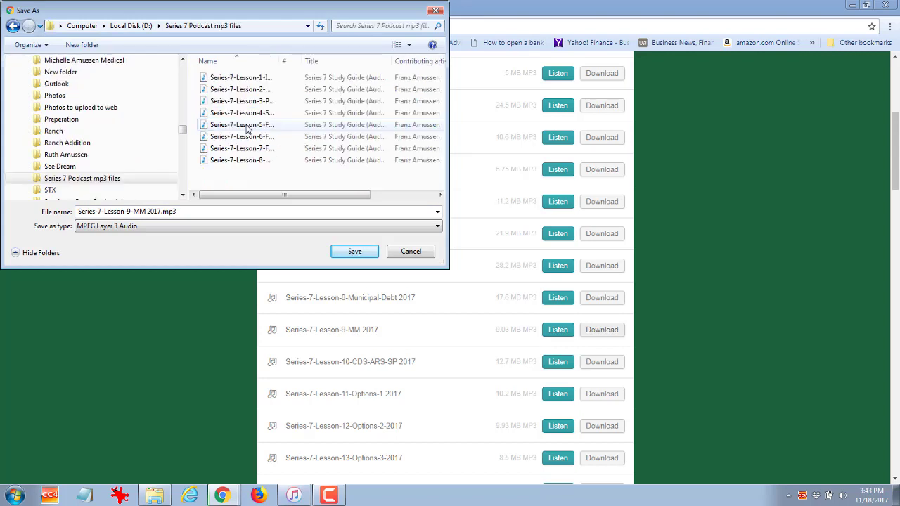
{"action": "left_click", "coordinate": [370, 254]}
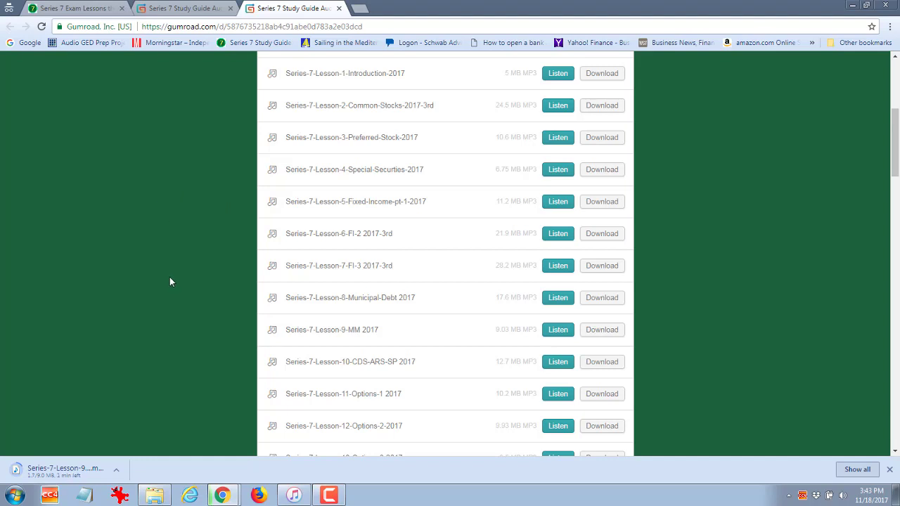
Create a new playlist named 'Series 7 Lessons' under All Playlists and select it.
{"action": "mouse_move", "coordinate": [300, 497]}
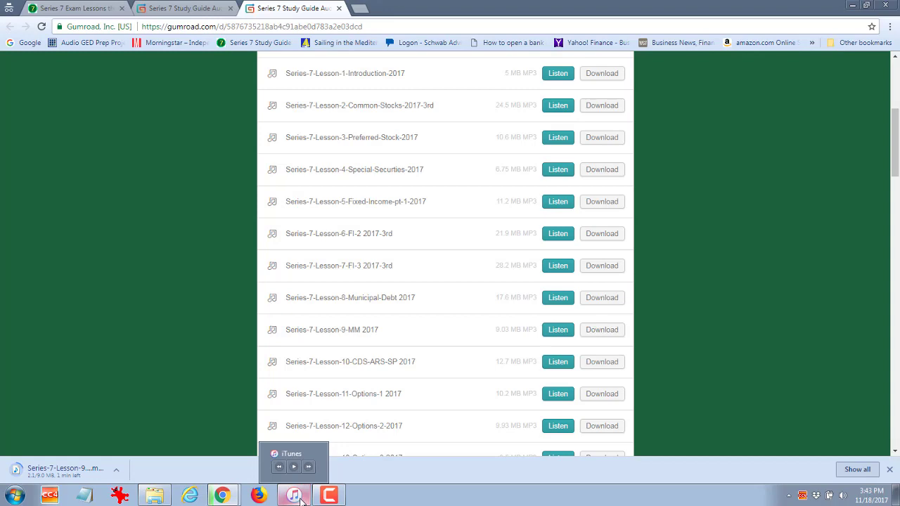
{"action": "left_click", "coordinate": [301, 497]}
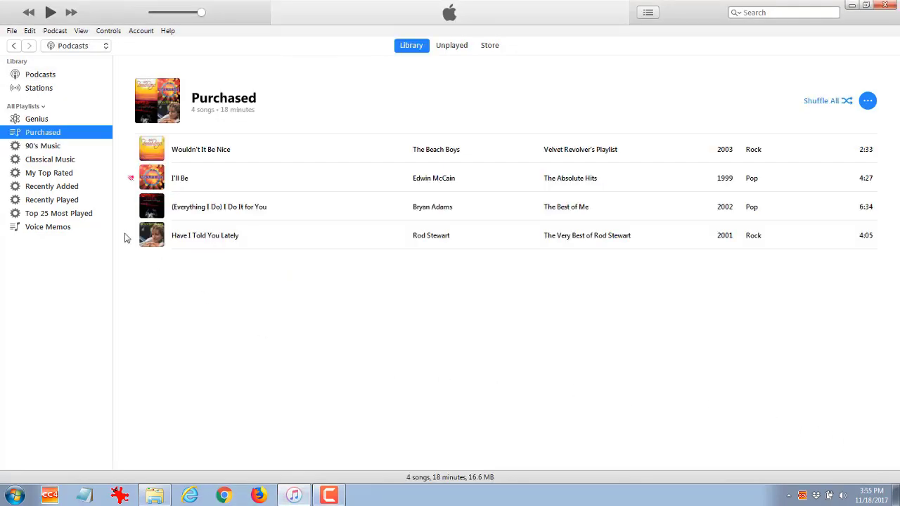
{"action": "right_click", "coordinate": [41, 108]}
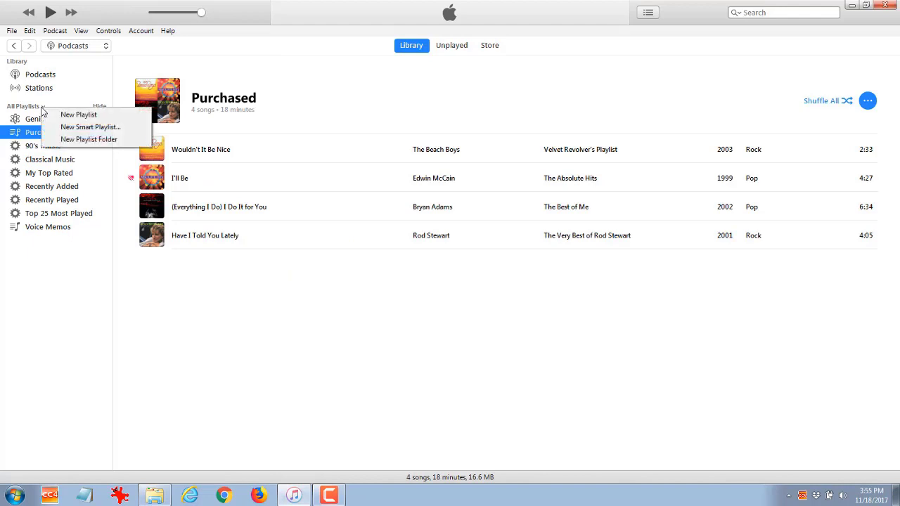
{"action": "left_click", "coordinate": [79, 116]}
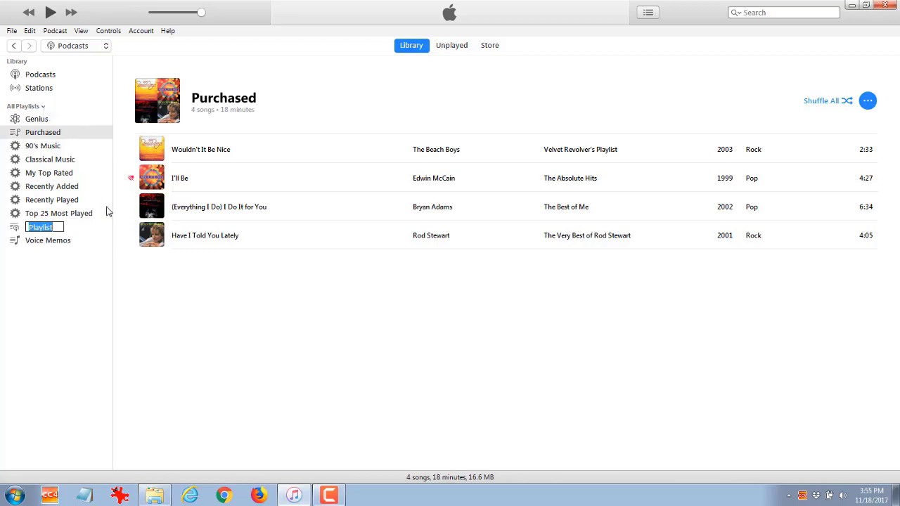
{"action": "type", "text": "Series "}
{"action": "type", "text": "7 "}
{"action": "type", "text": "Lessons"}
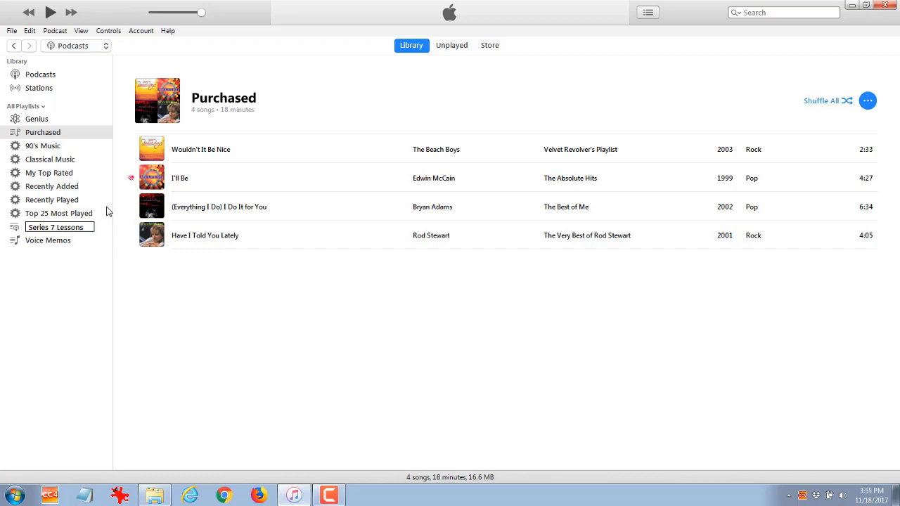
{"action": "left_click", "coordinate": [92, 288]}
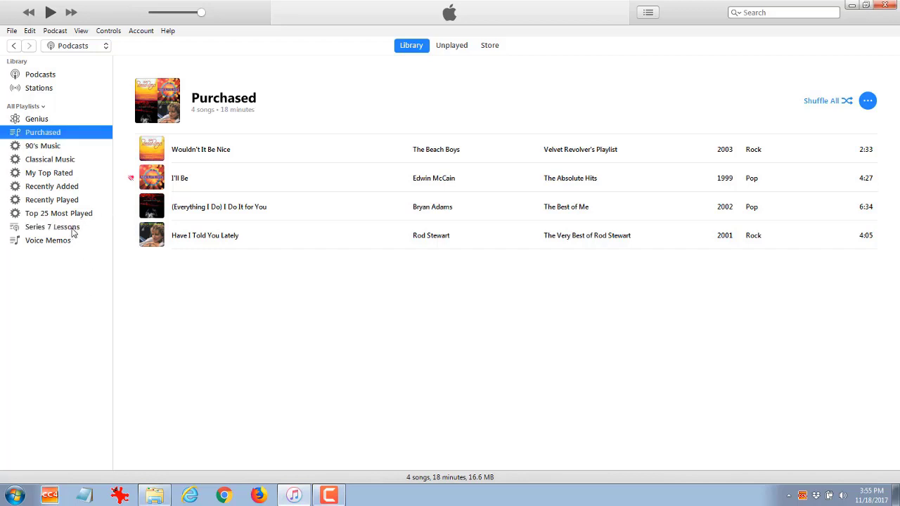
{"action": "left_click", "coordinate": [73, 231]}
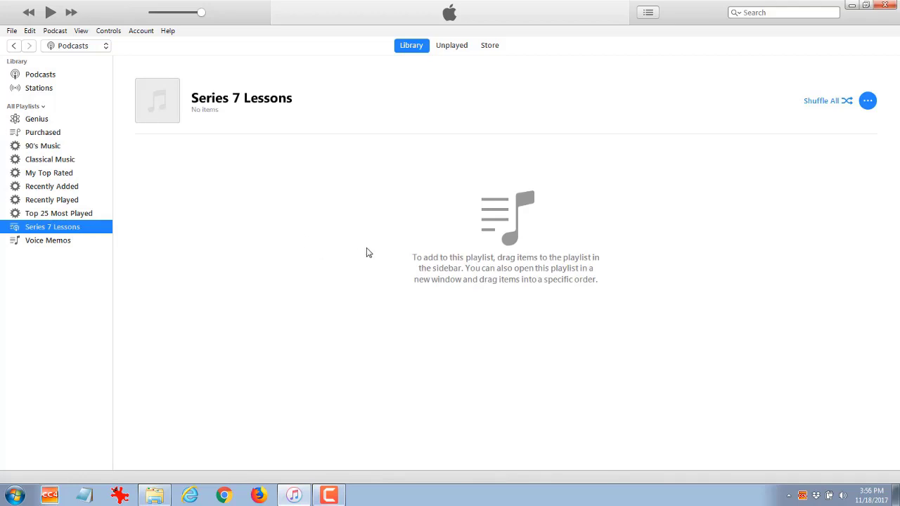
Drag the selected lesson MP3s from the folder into the playlist, then close the folder window.
{"action": "key", "text": "alt+Tab"}
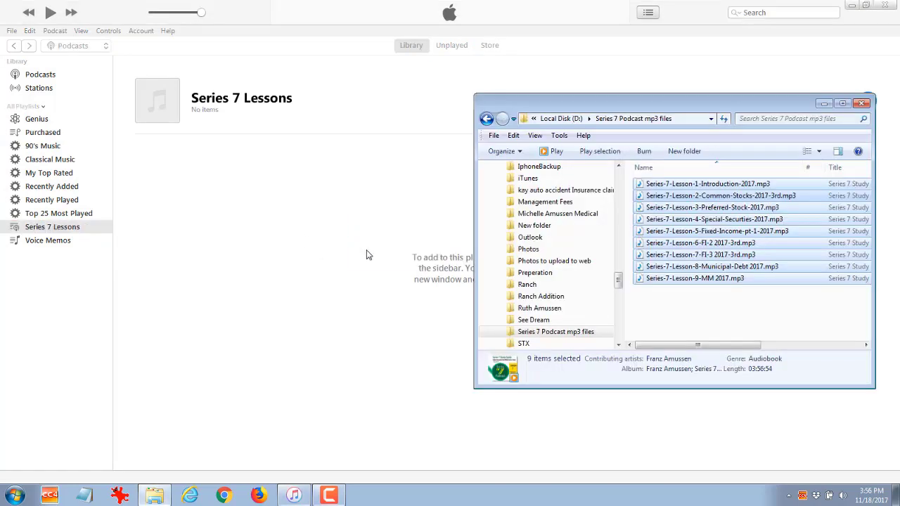
{"action": "mouse_move", "coordinate": [640, 243]}
{"action": "left_mouse_down"}
{"action": "mouse_move", "coordinate": [623, 231]}
{"action": "mouse_move", "coordinate": [372, 285]}
{"action": "left_mouse_up"}
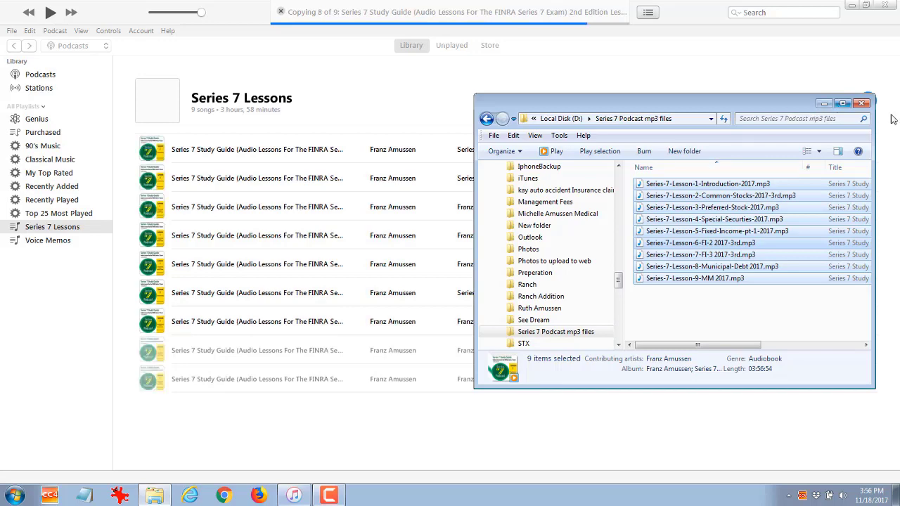
{"action": "left_click", "coordinate": [863, 104]}
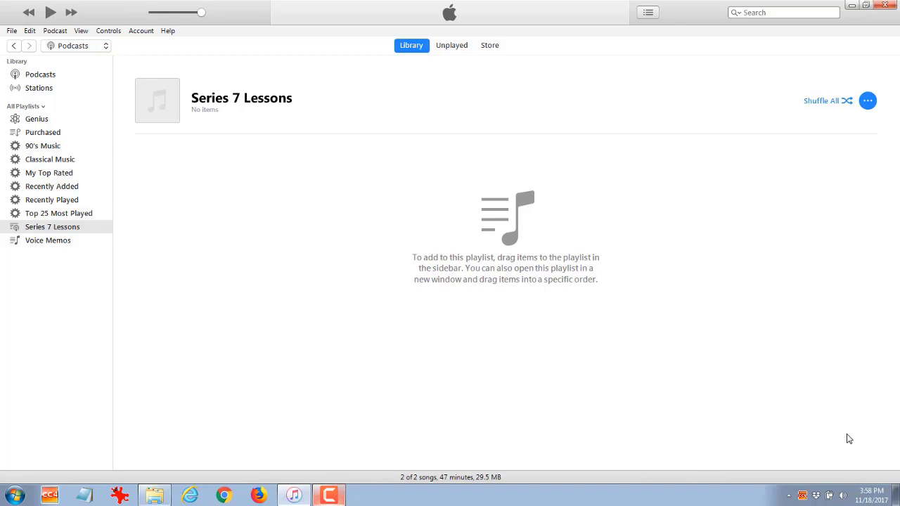
Add the Lesson 1 through Lesson 7 MP3s to Series 7 Lessons one at a time.
{"action": "key", "text": "alt+Tab"}
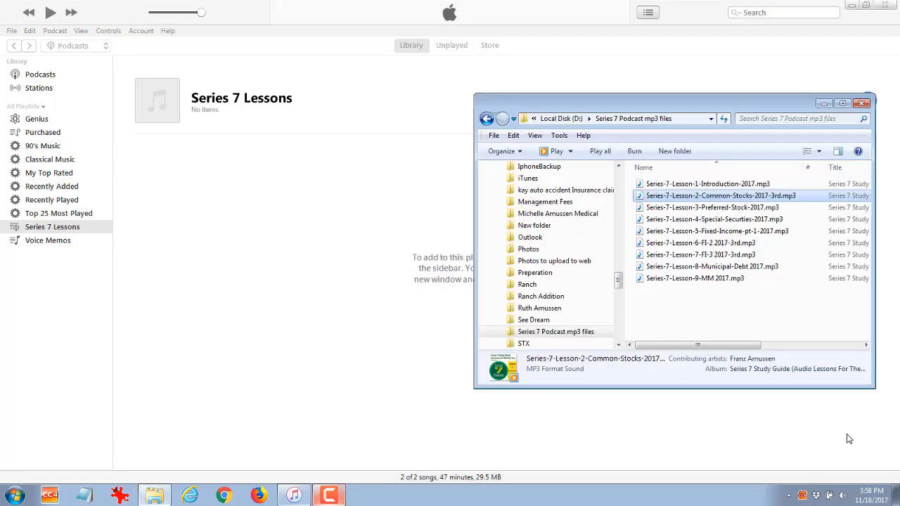
{"action": "left_click", "coordinate": [716, 185]}
{"action": "left_click_drag", "start_coordinate": [715, 186], "coordinate": [335, 195]}
{"action": "left_click_drag", "start_coordinate": [710, 196], "coordinate": [318, 221]}
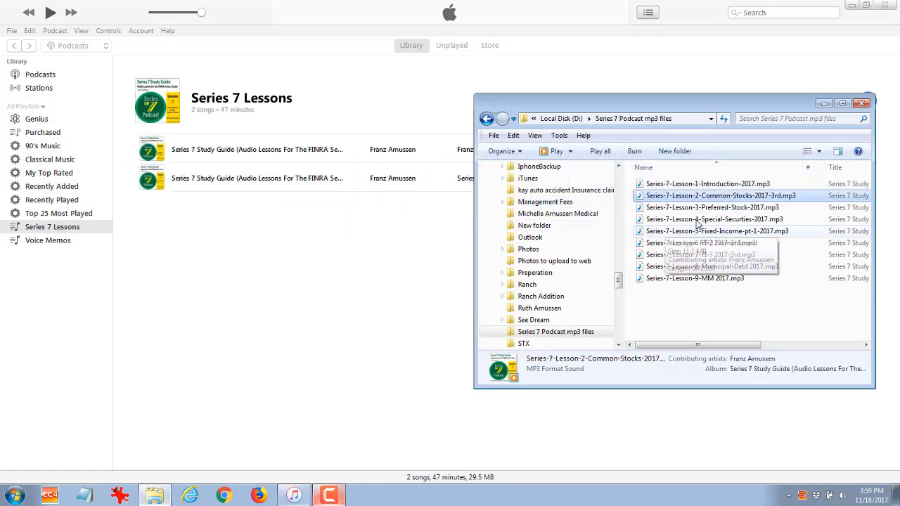
{"action": "mouse_move", "coordinate": [696, 207]}
{"action": "left_mouse_down"}
{"action": "mouse_move", "coordinate": [593, 228]}
{"action": "mouse_move", "coordinate": [291, 243]}
{"action": "left_mouse_up"}
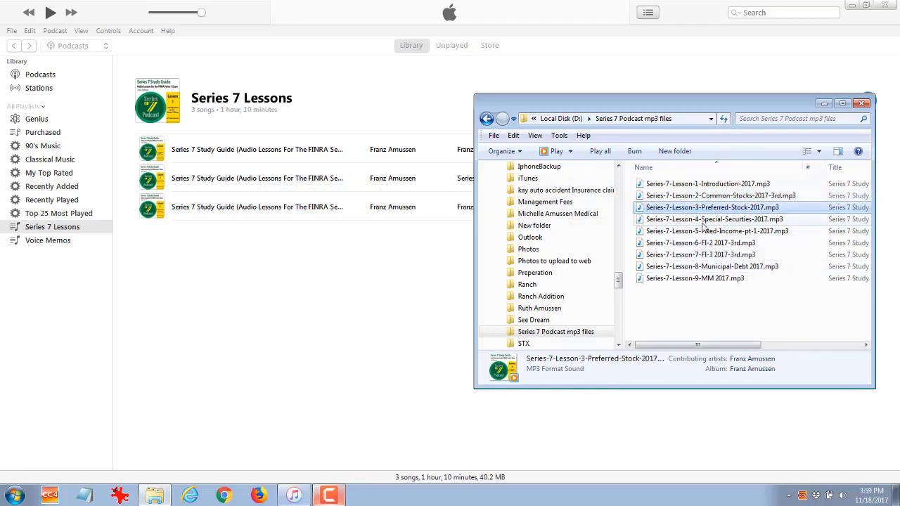
{"action": "left_click_drag", "start_coordinate": [703, 219], "coordinate": [285, 244]}
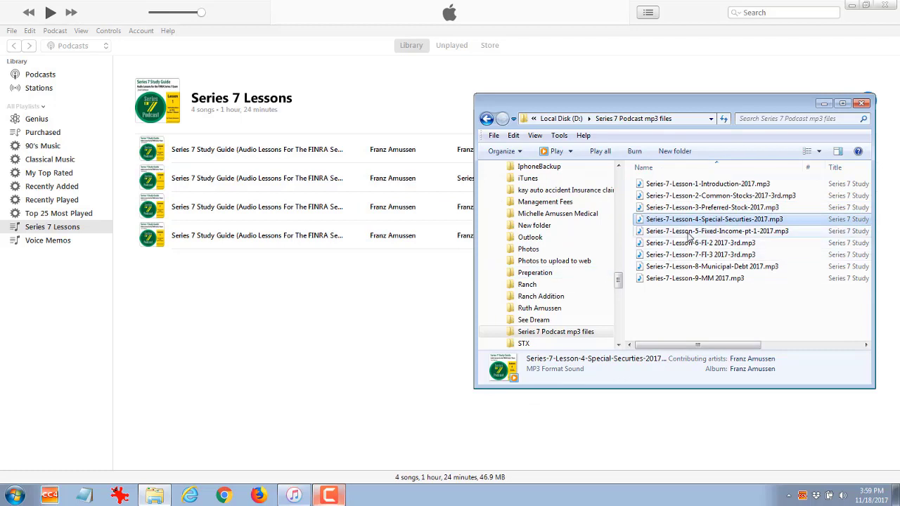
{"action": "left_click_drag", "start_coordinate": [688, 232], "coordinate": [393, 310]}
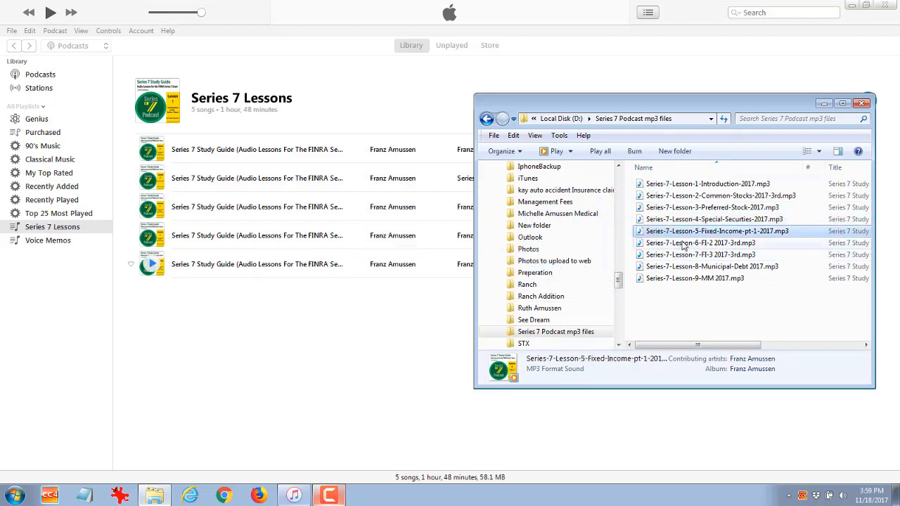
{"action": "left_click_drag", "start_coordinate": [683, 244], "coordinate": [324, 325]}
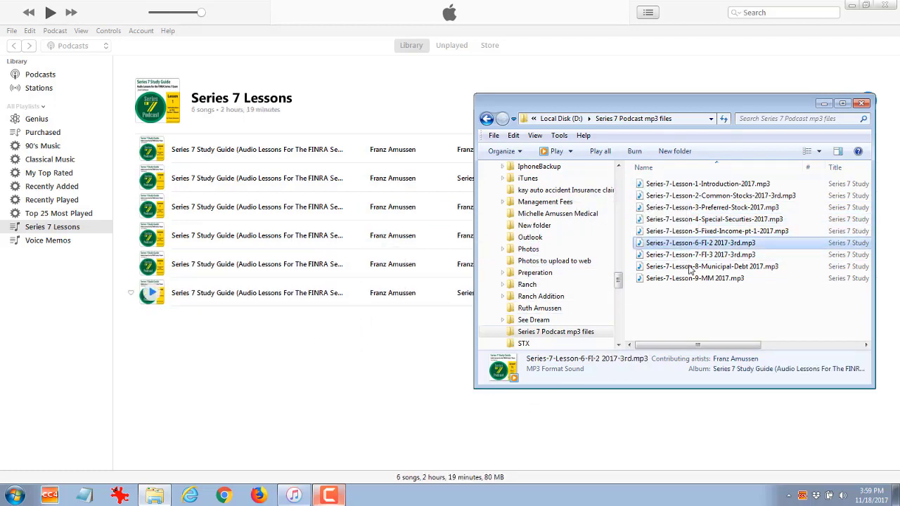
{"action": "mouse_move", "coordinate": [698, 259]}
{"action": "left_mouse_down"}
{"action": "mouse_move", "coordinate": [524, 278]}
{"action": "mouse_move", "coordinate": [324, 355]}
{"action": "mouse_move", "coordinate": [320, 348]}
{"action": "left_mouse_up"}
{"action": "left_click", "coordinate": [288, 493]}
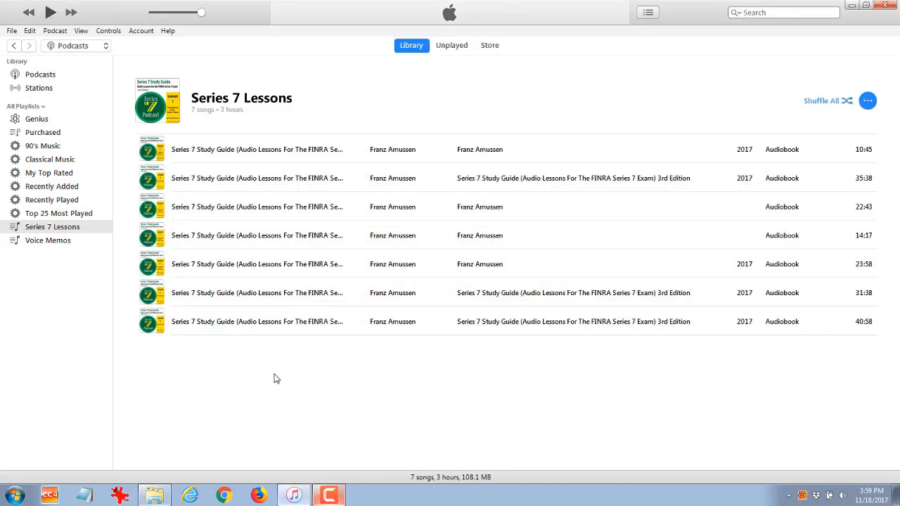
{"action": "right_click", "coordinate": [276, 150]}
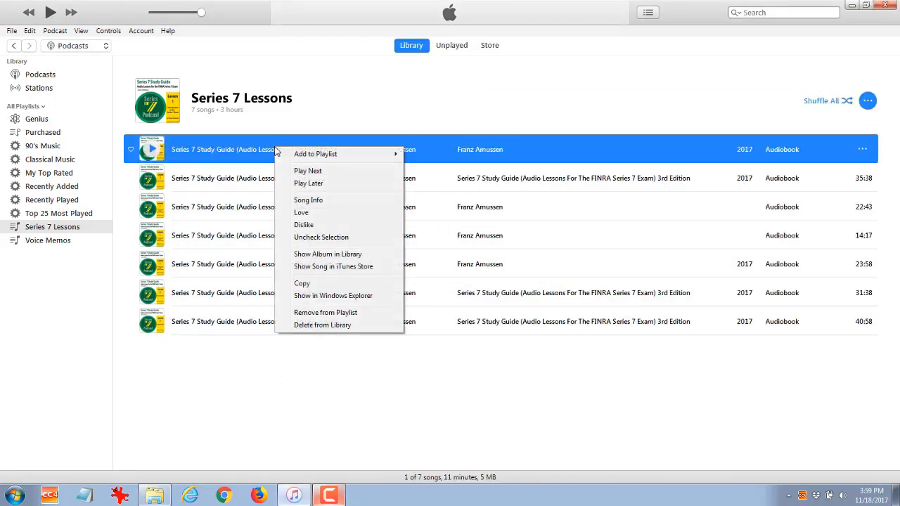
{"action": "left_click", "coordinate": [309, 202]}
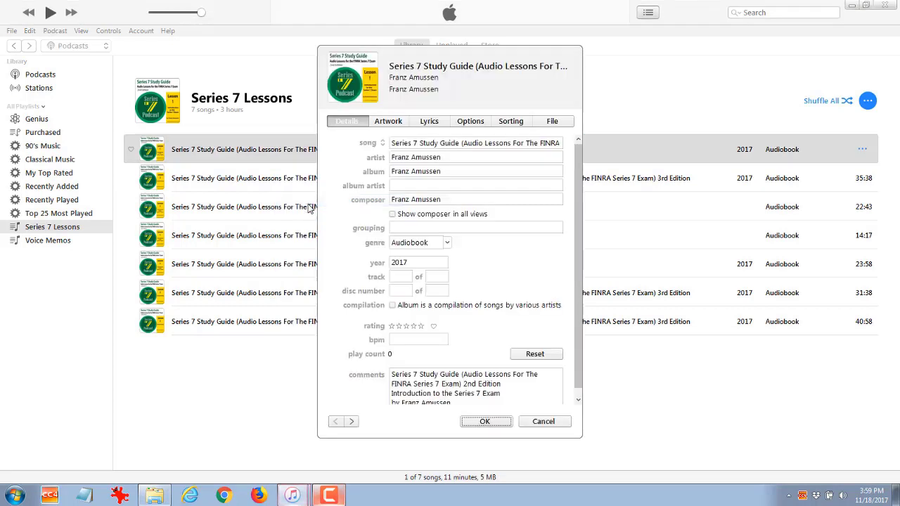
{"action": "left_click", "coordinate": [443, 143]}
{"action": "left_click", "coordinate": [442, 143]}
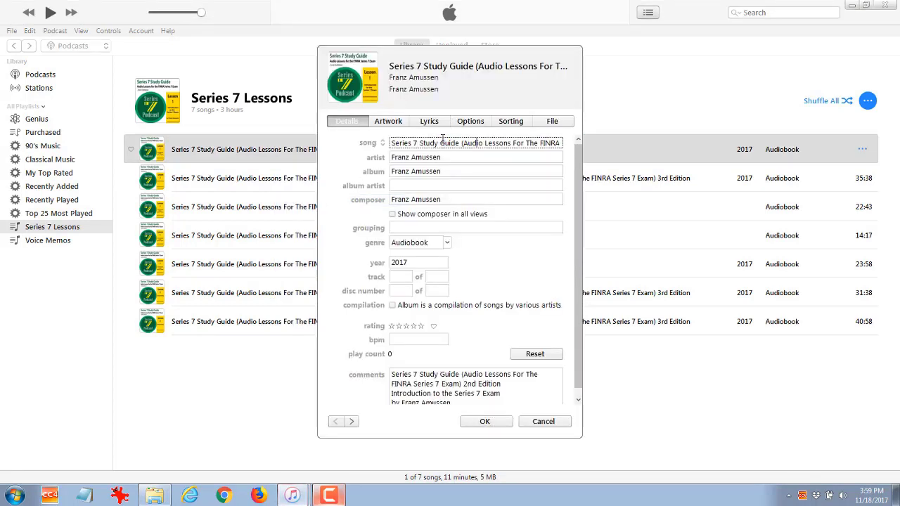
{"action": "key", "text": "End"}
{"action": "type", "text": "Lesson 1"}
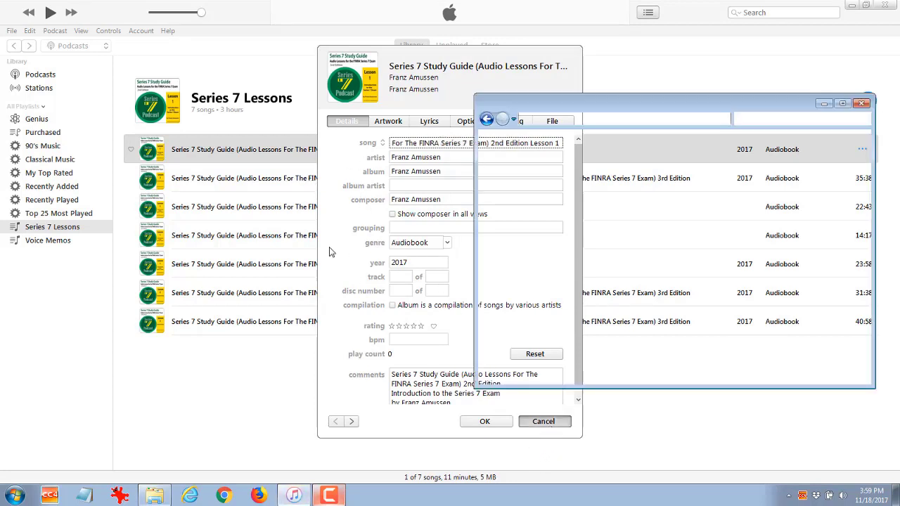
{"action": "left_click", "coordinate": [549, 425]}
{"action": "right_click", "coordinate": [273, 179]}
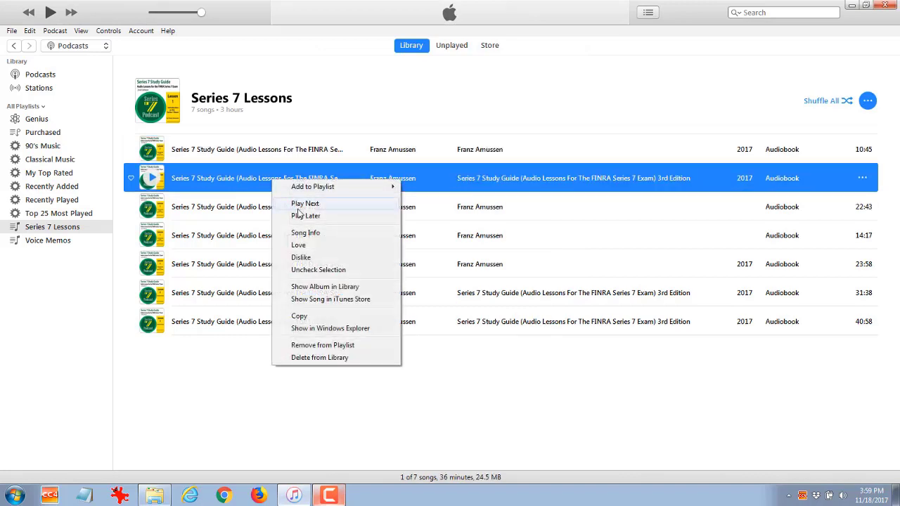
{"action": "left_click", "coordinate": [309, 234]}
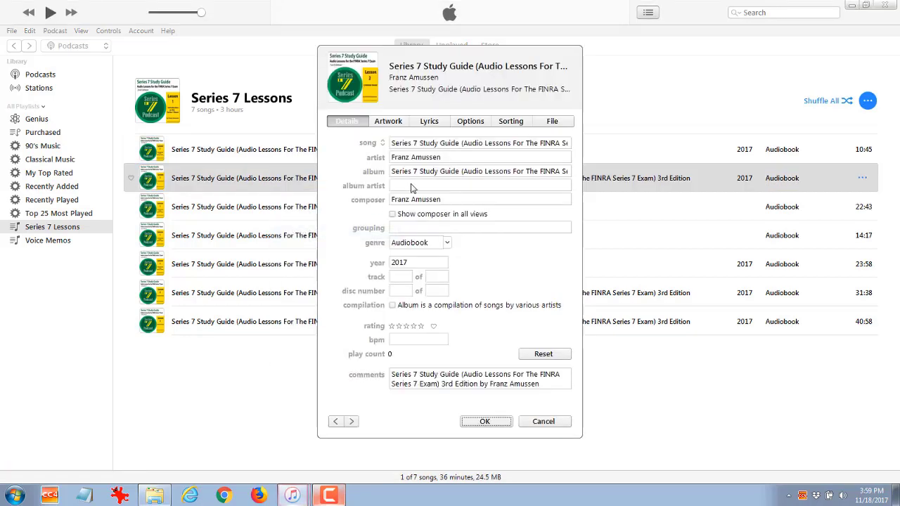
{"action": "left_click", "coordinate": [446, 144]}
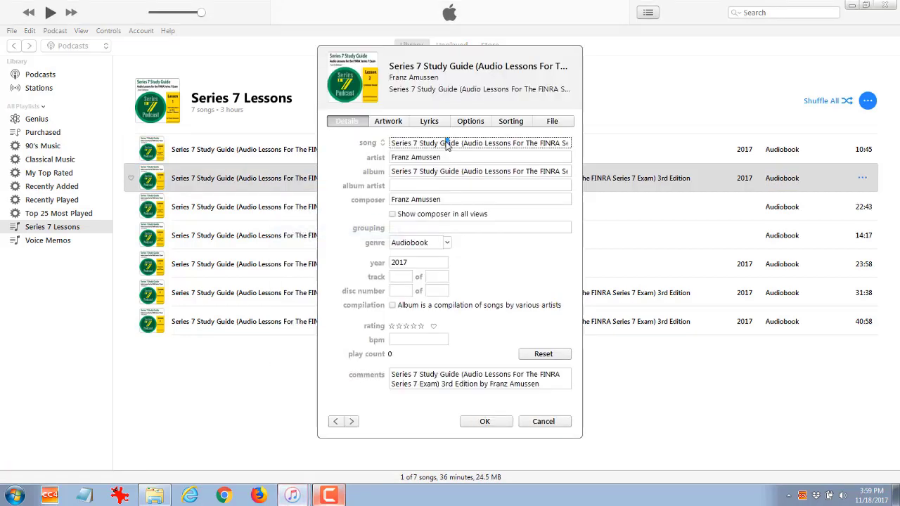
{"action": "key", "text": "End"}
{"action": "type", "text": "Lesson 2"}
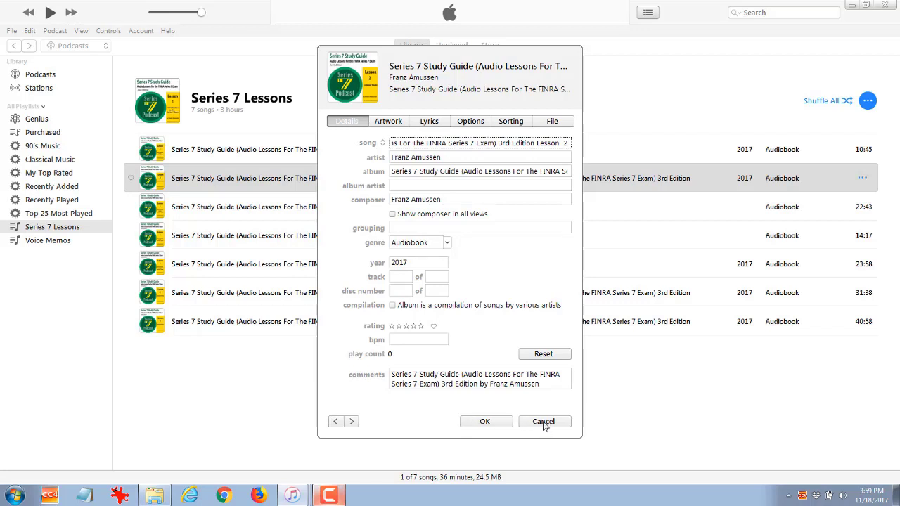
{"action": "left_click", "coordinate": [543, 422]}
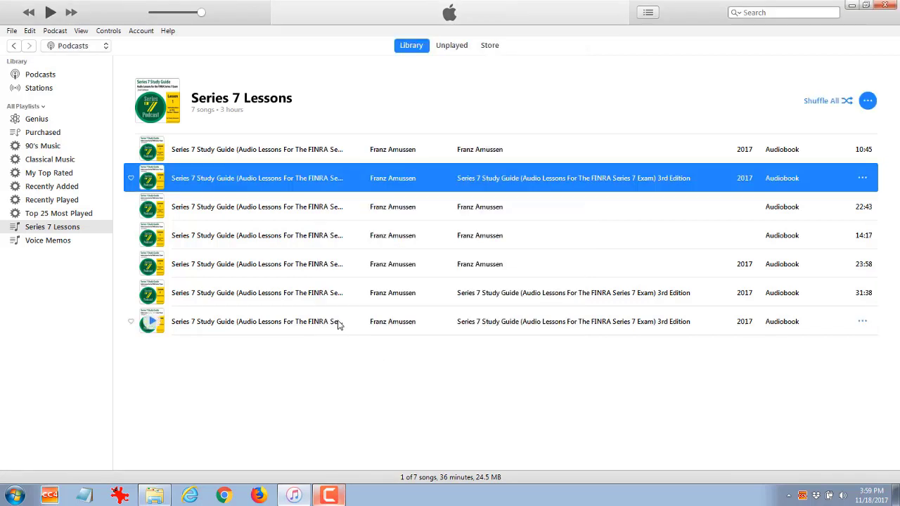
{"action": "left_click", "coordinate": [212, 242]}
{"action": "mouse_move", "coordinate": [211, 239]}
{"action": "left_mouse_down"}
{"action": "mouse_move", "coordinate": [211, 182]}
{"action": "mouse_move", "coordinate": [208, 244]}
{"action": "left_mouse_up"}
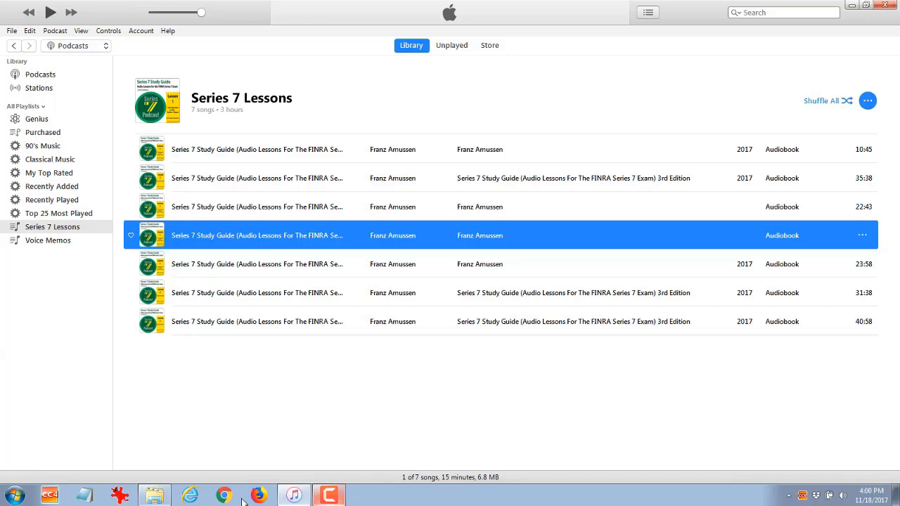
Drag the Series 7 Lessons playlist onto the iPhone and open the iPhone's summary page.
{"action": "mouse_move", "coordinate": [293, 496]}
{"action": "left_click", "coordinate": [323, 497]}
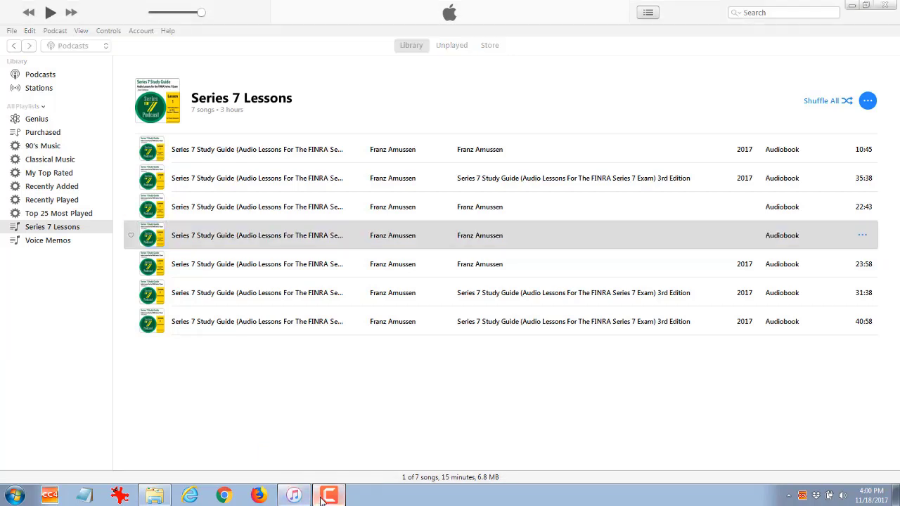
{"action": "left_click", "coordinate": [847, 448]}
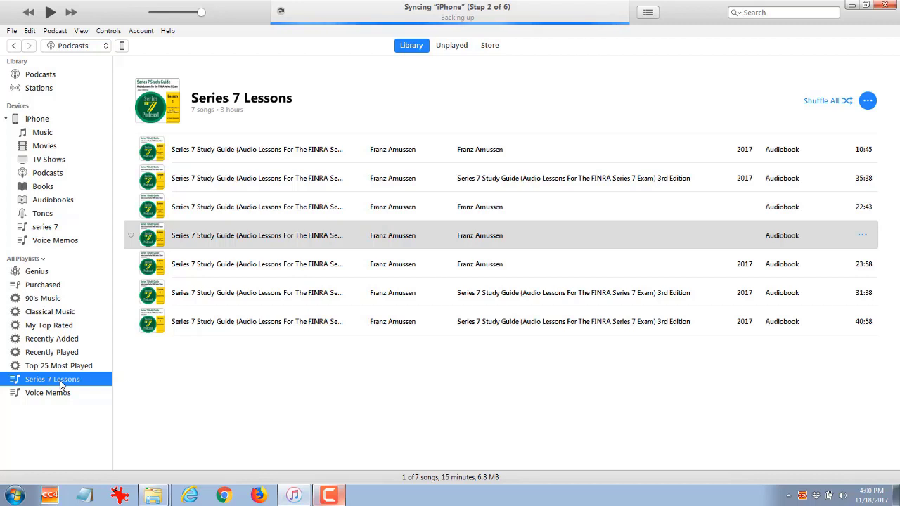
{"action": "left_click_drag", "start_coordinate": [60, 384], "coordinate": [64, 125]}
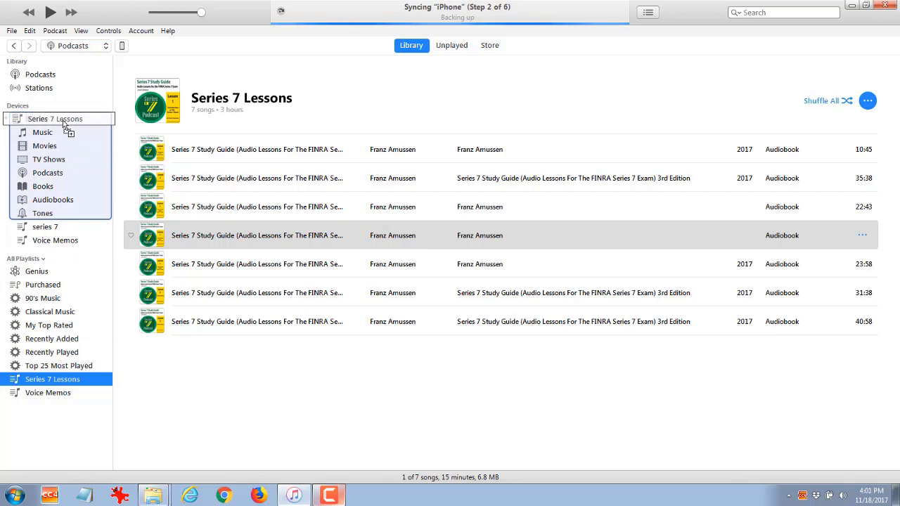
{"action": "left_click_drag", "start_coordinate": [63, 122], "coordinate": [62, 122]}
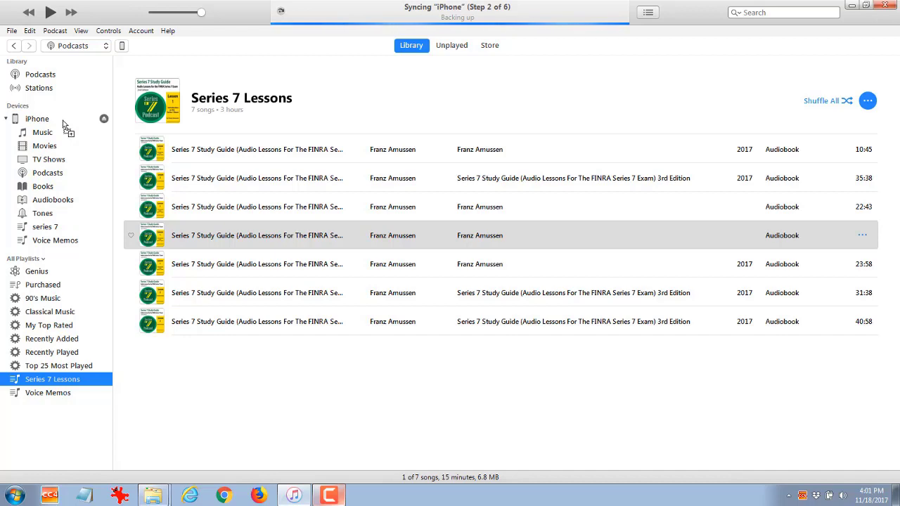
{"action": "left_click", "coordinate": [63, 124]}
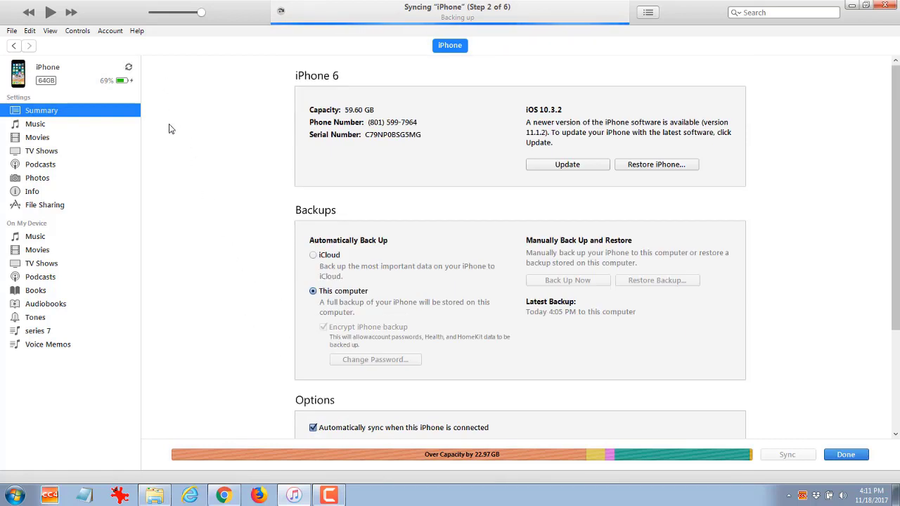
Check 'Manually manage music and videos' for the iPhone, then go back to the Podcasts library.
{"action": "scroll", "coordinate": [167, 130], "scroll_direction": "down", "scroll_amount": 5}
{"action": "left_click", "coordinate": [313, 364]}
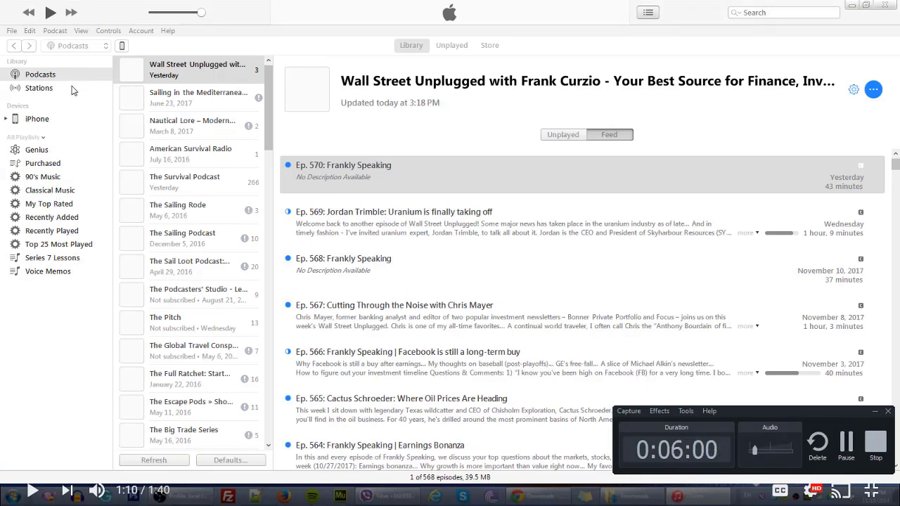
{"action": "left_click", "coordinate": [33, 123]}
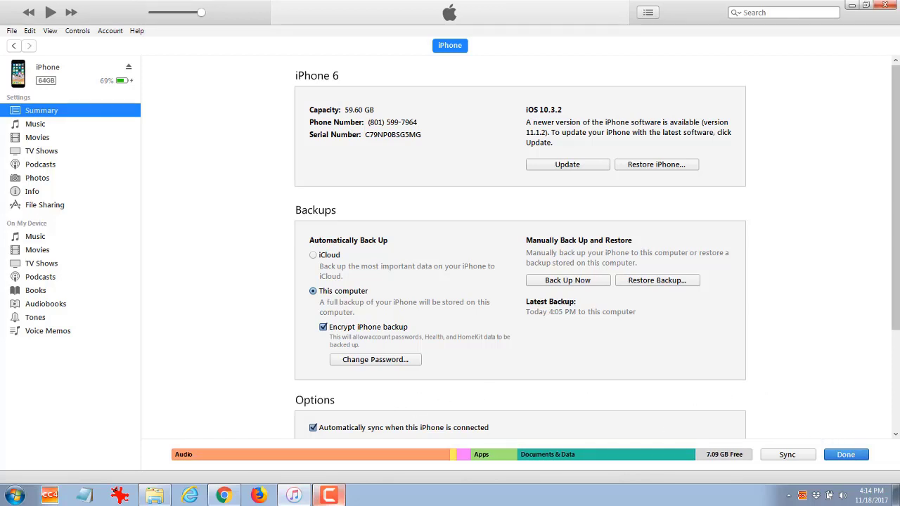
{"action": "scroll", "coordinate": [857, 370], "scroll_direction": "down", "scroll_amount": 3}
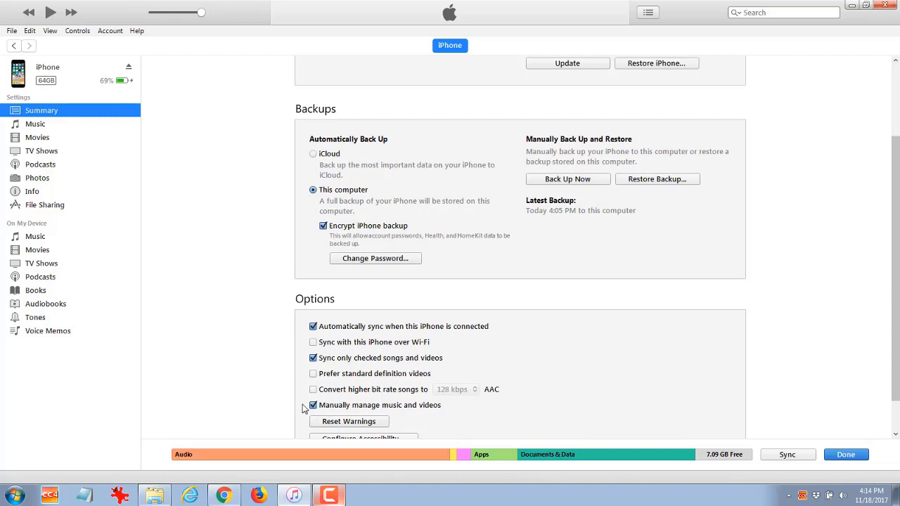
{"action": "scroll", "coordinate": [298, 411], "scroll_direction": "down", "scroll_amount": 1}
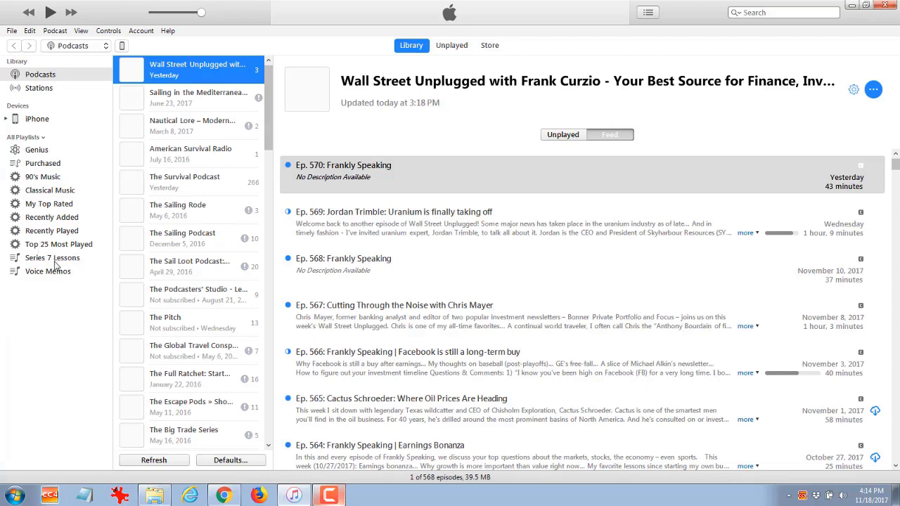
Drag the nine-song Series 7 Lessons playlist onto the iPhone under Devices to sync it.
{"action": "left_click", "coordinate": [53, 262]}
{"action": "mouse_move", "coordinate": [53, 262]}
{"action": "left_mouse_down"}
{"action": "mouse_move", "coordinate": [60, 256]}
{"action": "mouse_move", "coordinate": [61, 126]}
{"action": "left_mouse_up"}
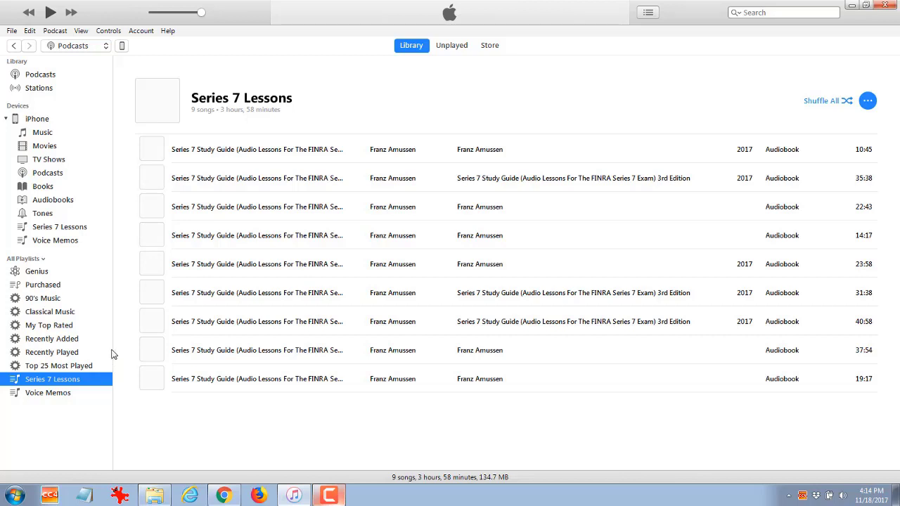
{"action": "mouse_move", "coordinate": [129, 380]}
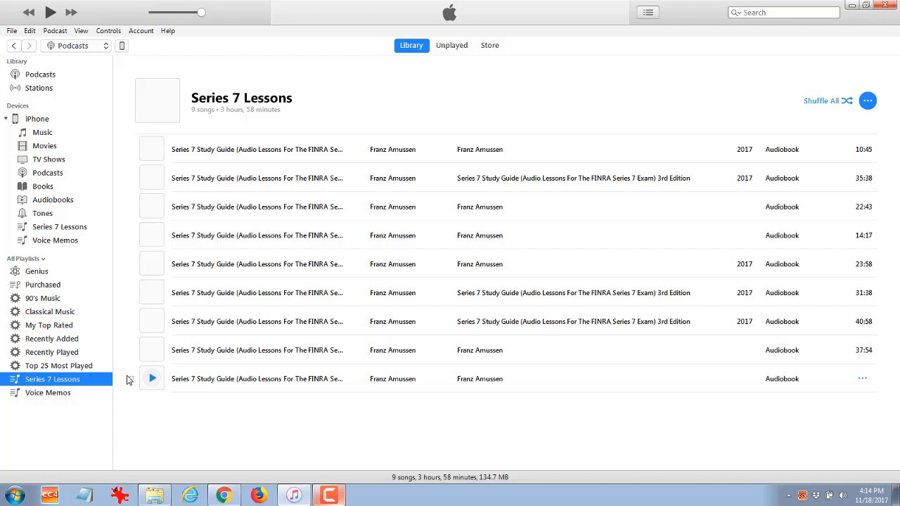